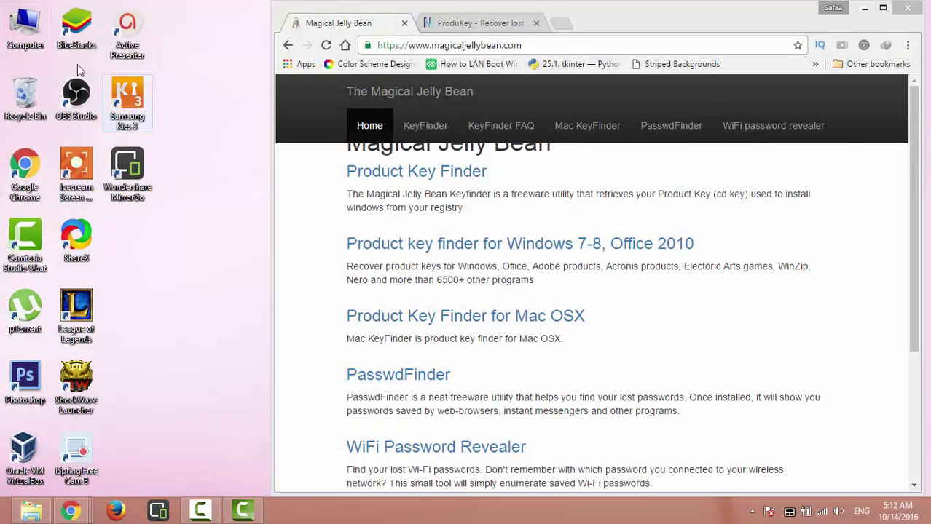
Step: Open the computer's System properties, view the Windows Activation details, then minimize that window
right_click(30, 35)
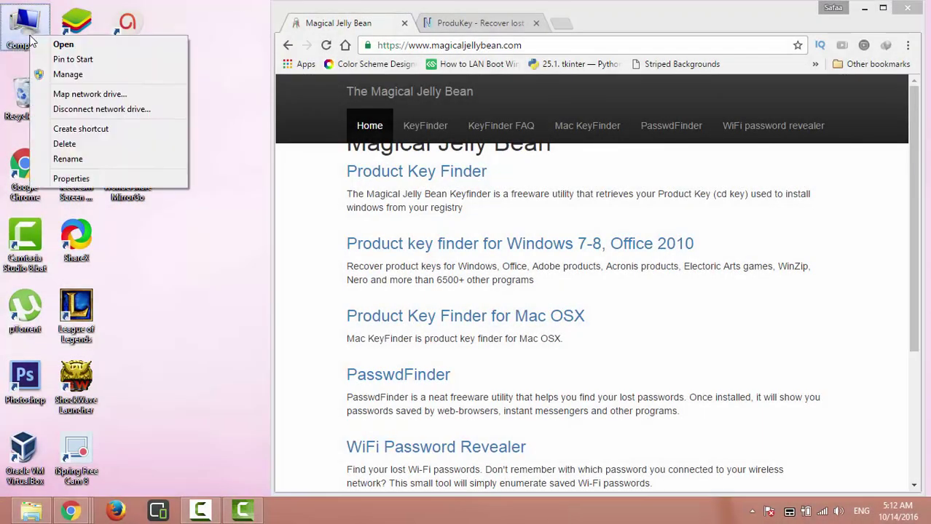
click(160, 179)
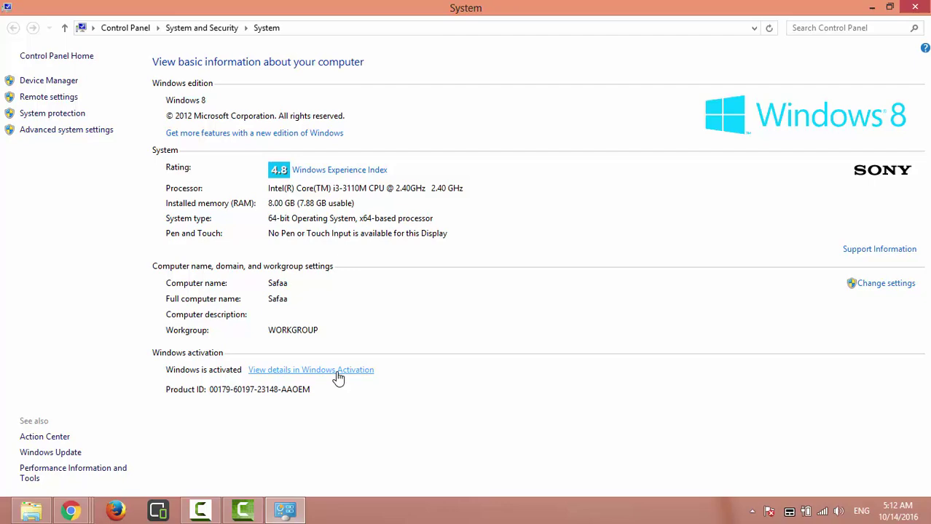
click(361, 378)
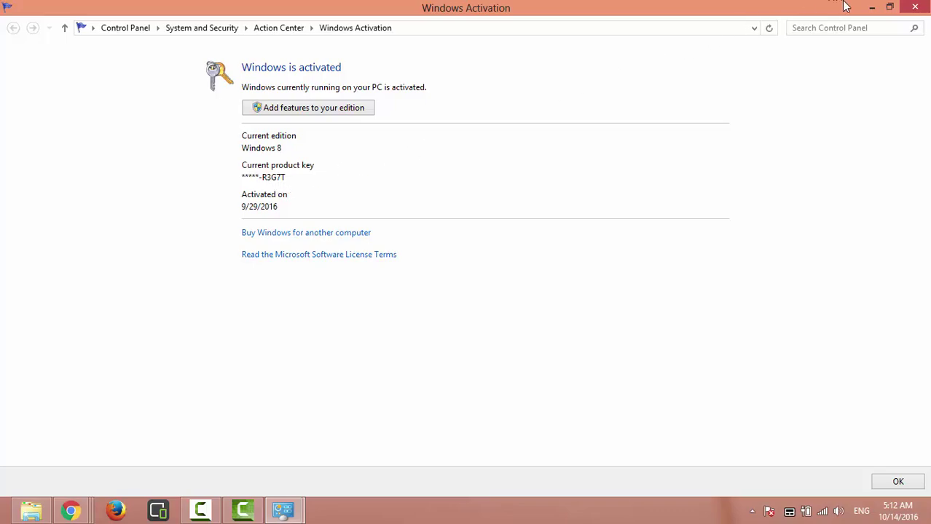
click(870, 7)
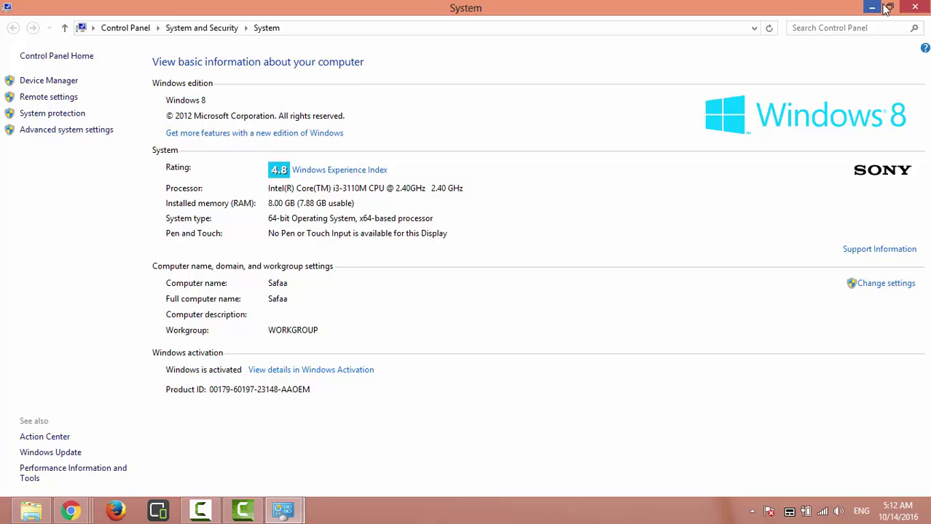
Step: Minimize the System window and maximize Chrome on the Magical Jelly Bean page
click(872, 6)
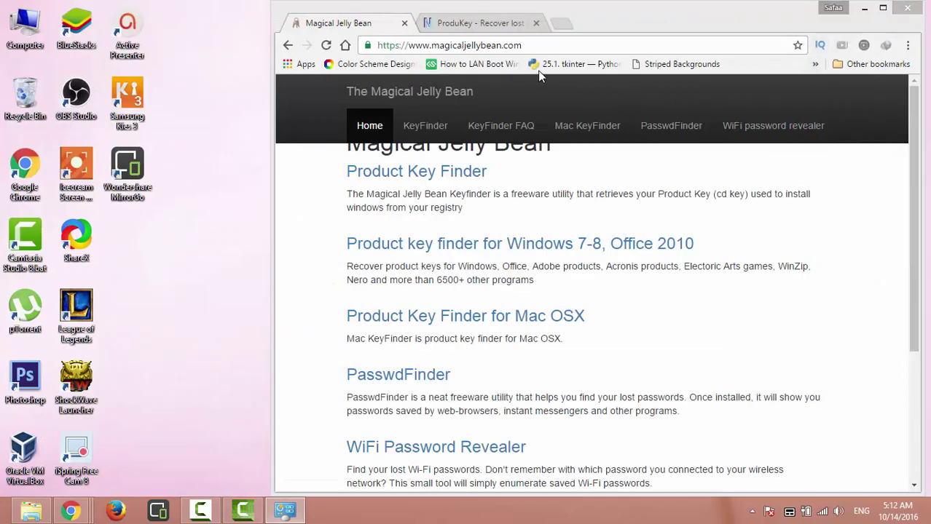
click(882, 7)
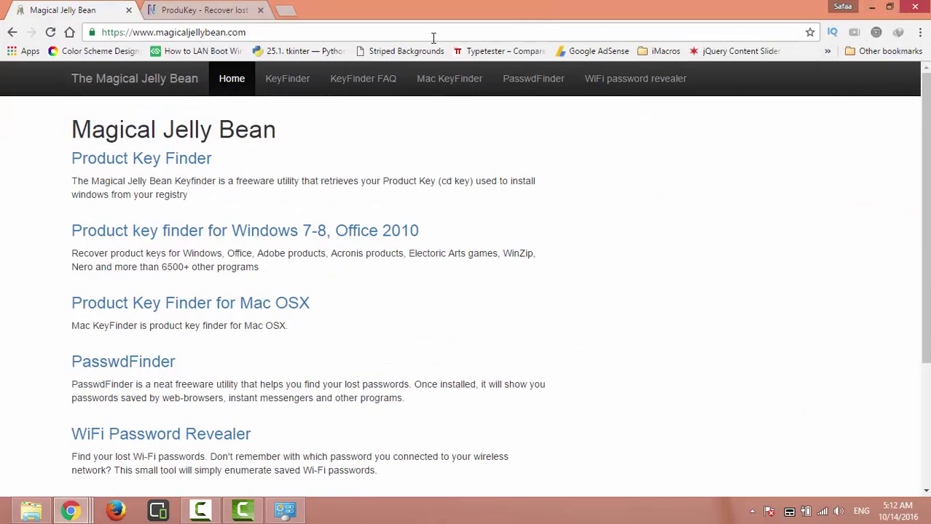
click(311, 36)
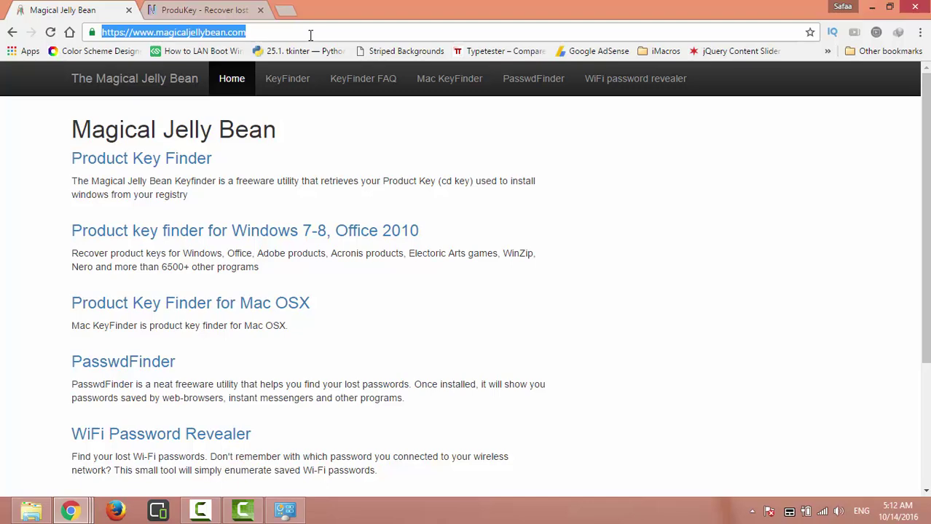
Step: Look at the NirSoft ProduKey tab, then return to the Magical Jelly Bean tab
click(310, 35)
click(231, 18)
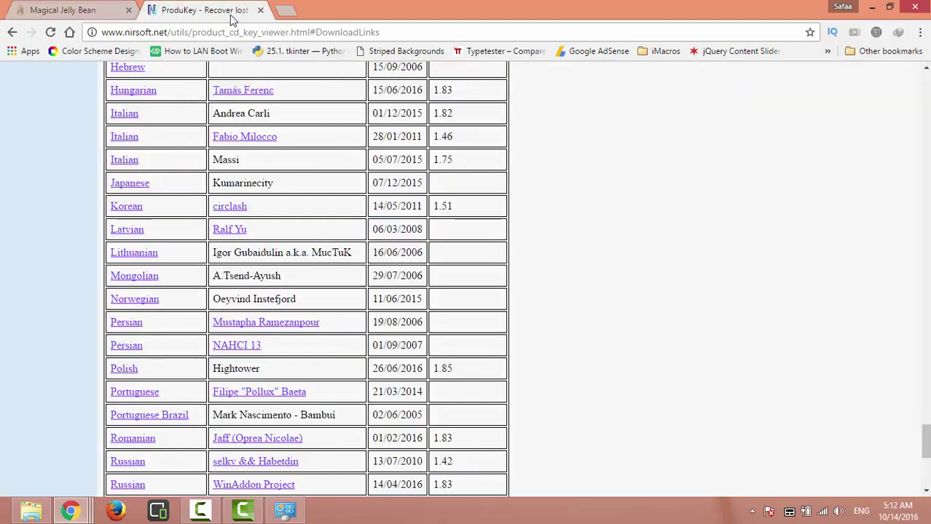
click(247, 32)
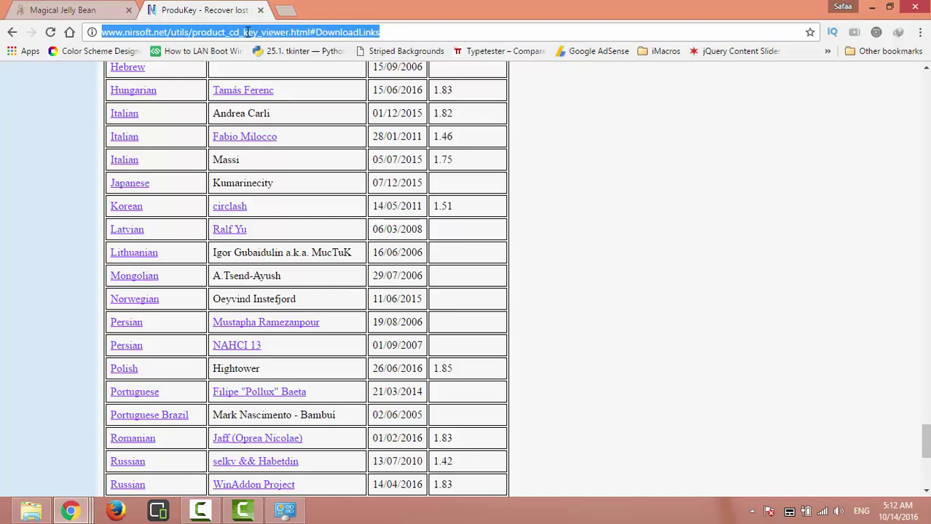
click(91, 7)
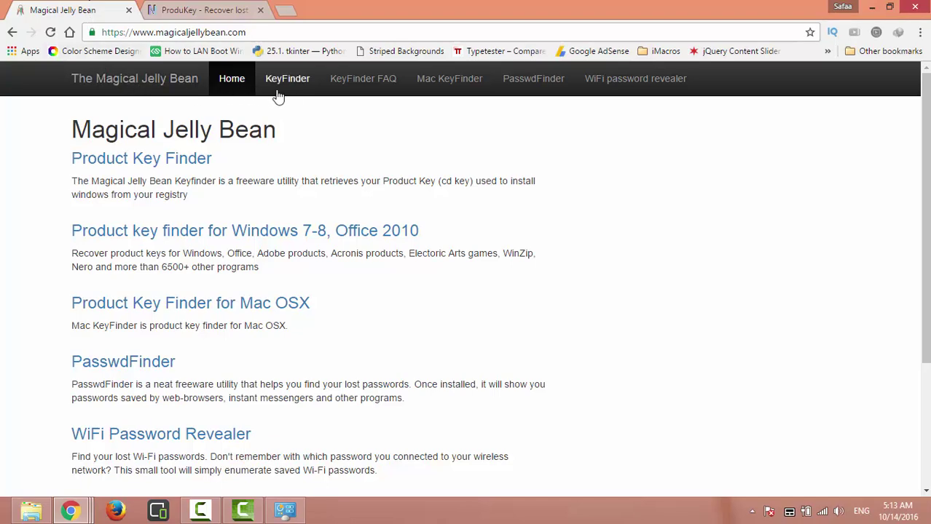
Step: Download the free KeyFinderInstaller.exe (894.12 KB) from the KeyFinder page and place it on the desktop
click(304, 86)
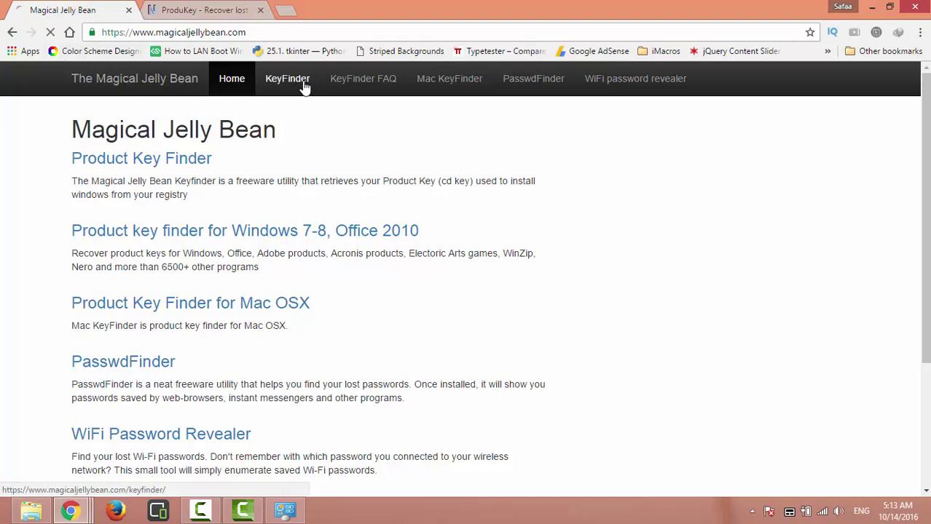
scroll(452, 372, down, 6)
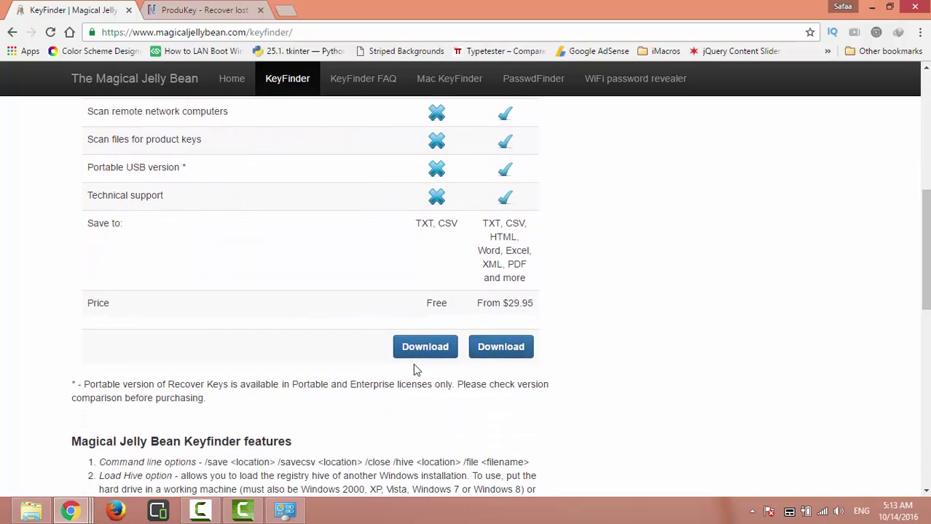
click(425, 348)
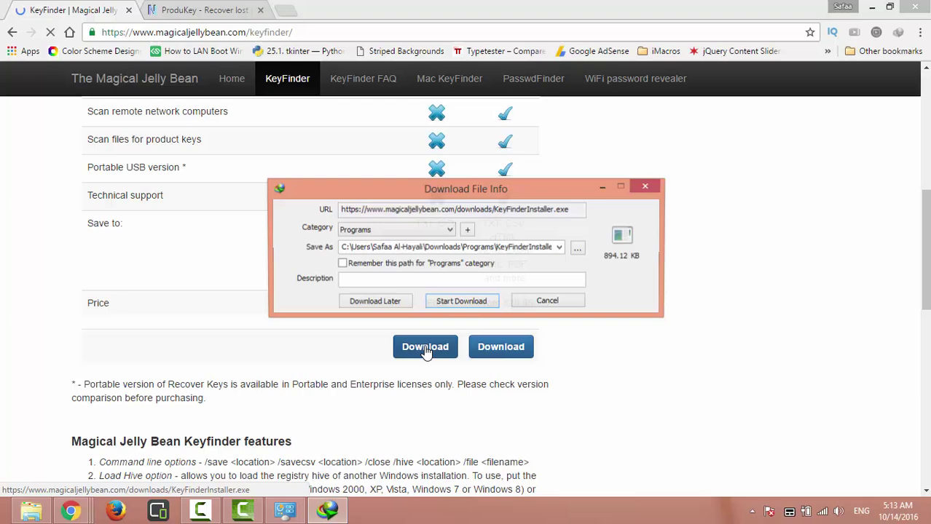
click(461, 302)
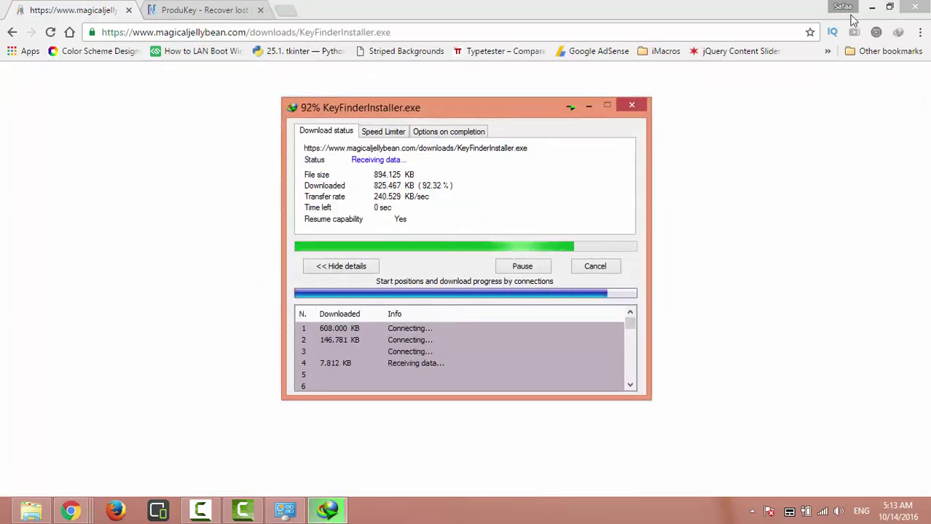
click(872, 7)
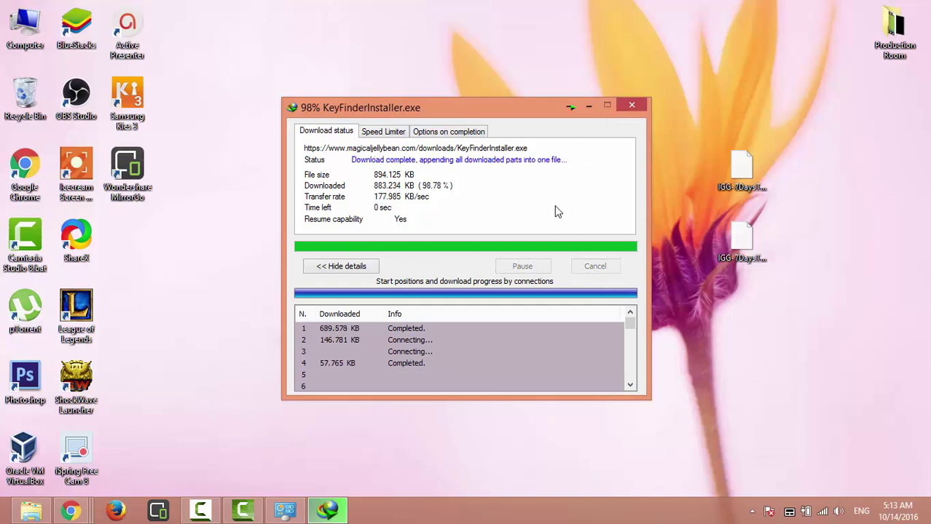
drag(603, 320, 444, 122)
Step: Dismiss the download summary and launch the KeyFinder installer from the desktop
click(606, 171)
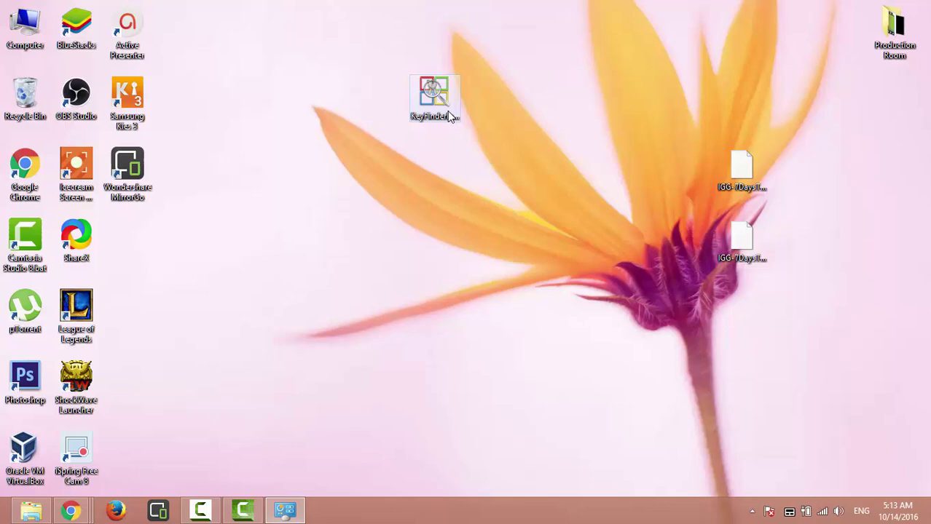
right_click(442, 102)
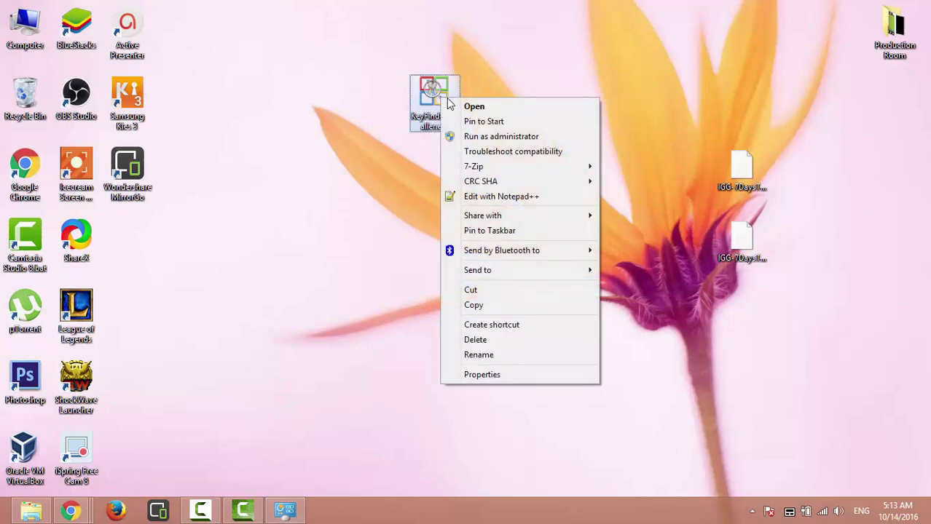
click(481, 107)
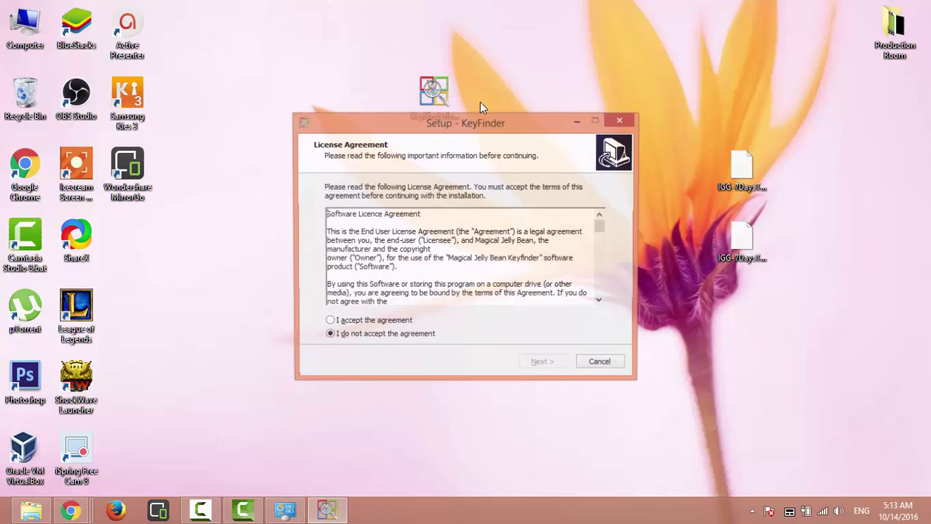
Step: Install KeyFinder to the default Magical Jelly Bean folder with a desktop shortcut
click(339, 322)
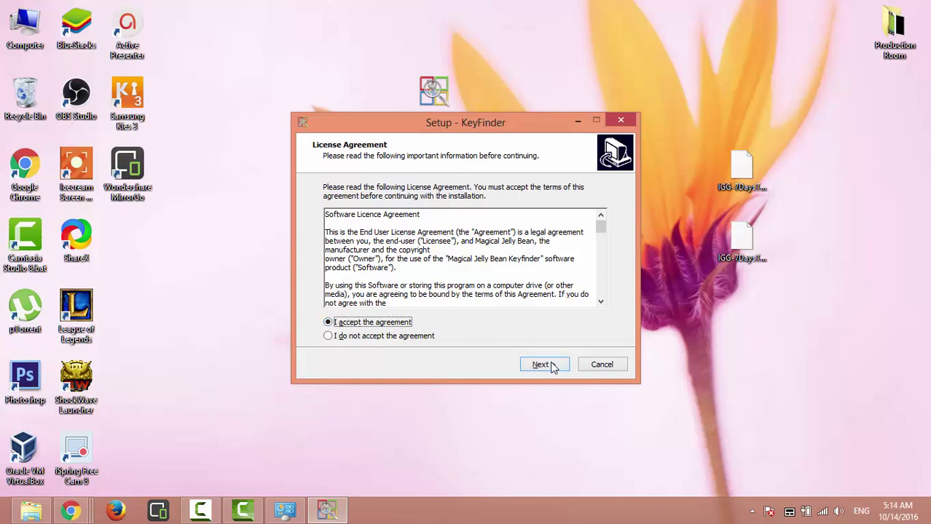
click(543, 365)
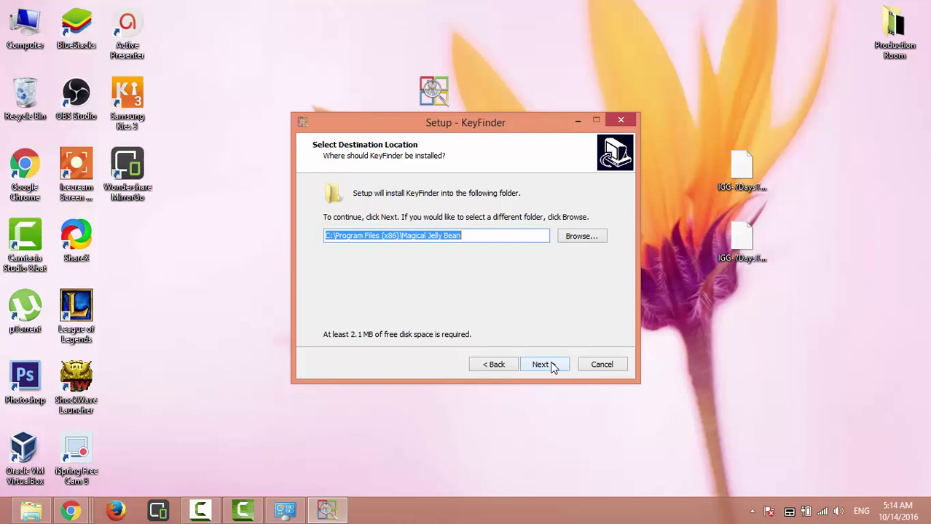
click(543, 365)
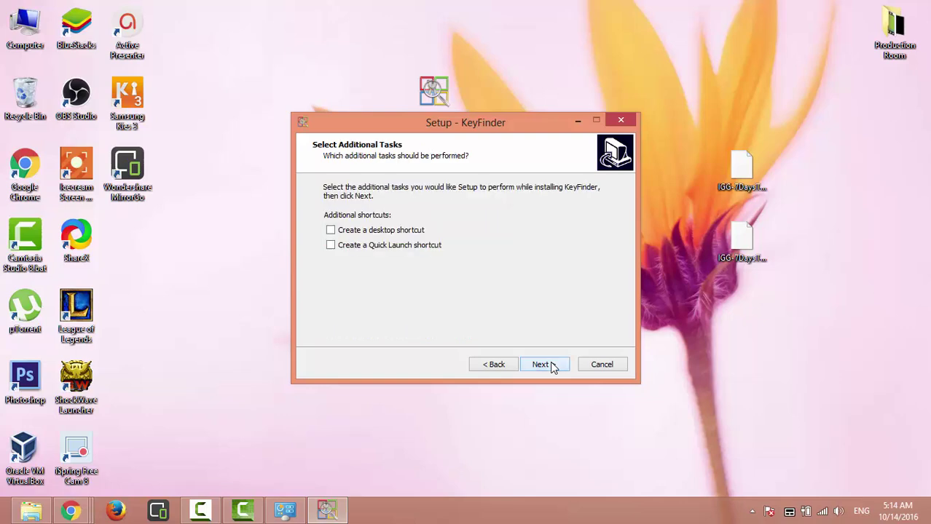
click(352, 230)
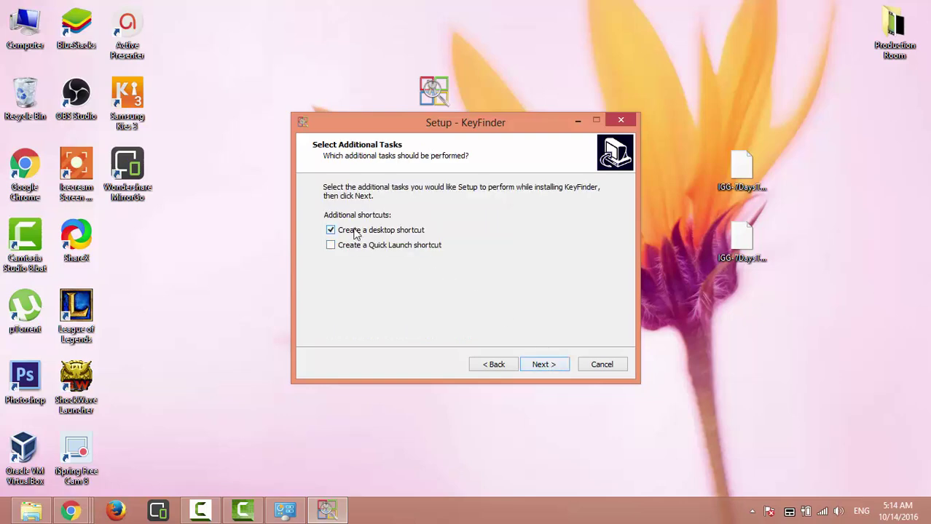
click(565, 367)
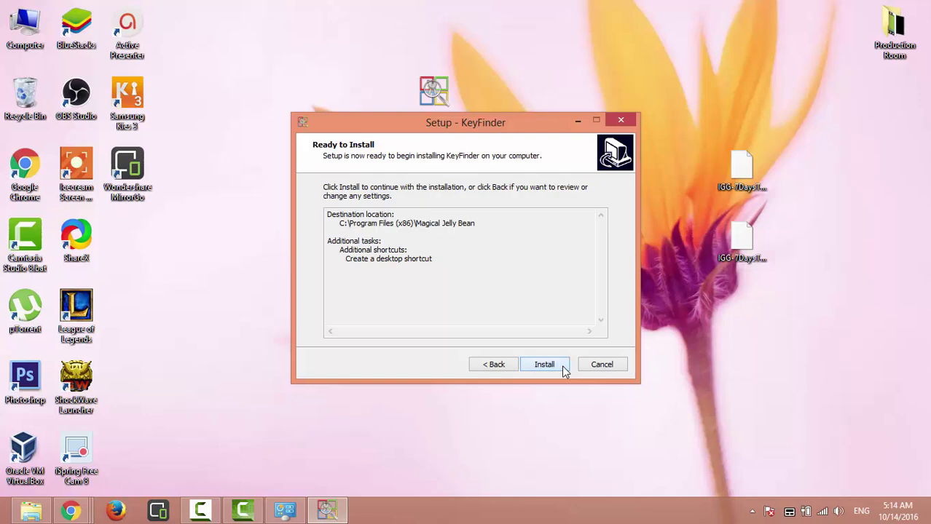
click(565, 368)
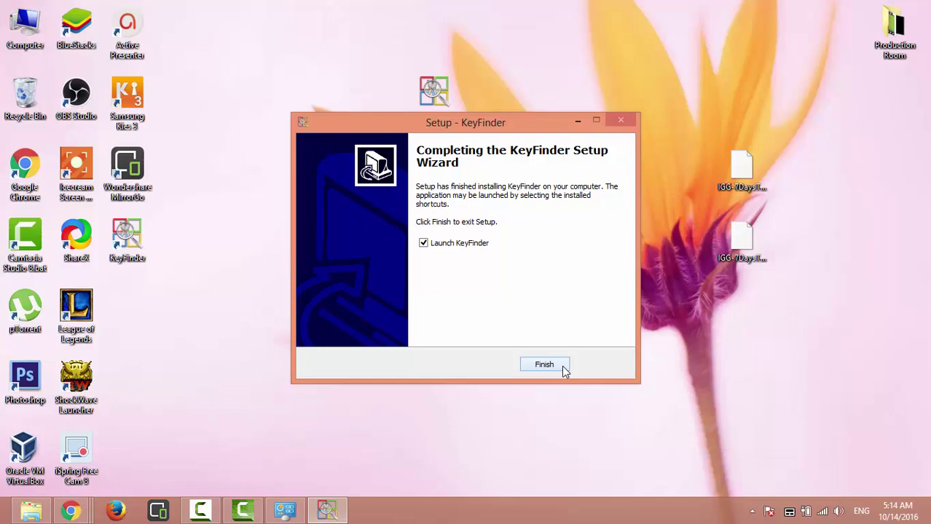
Step: Launch KeyFinder and compare the Windows 8 CD key ending with the Windows Activation page
click(545, 366)
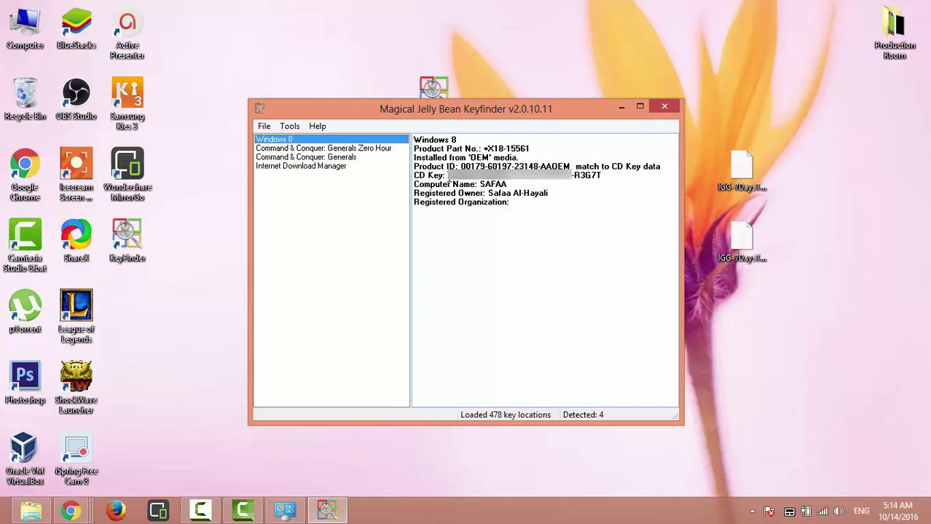
drag(577, 177, 601, 176)
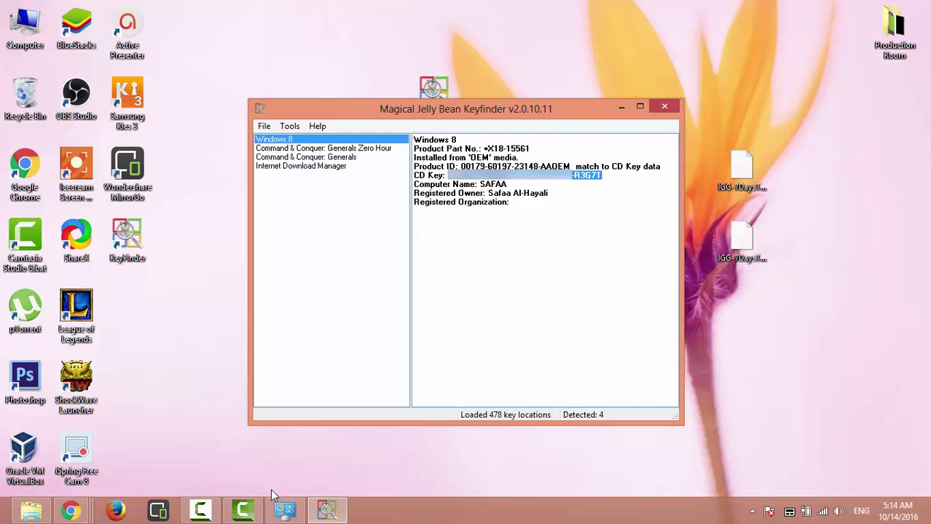
click(285, 510)
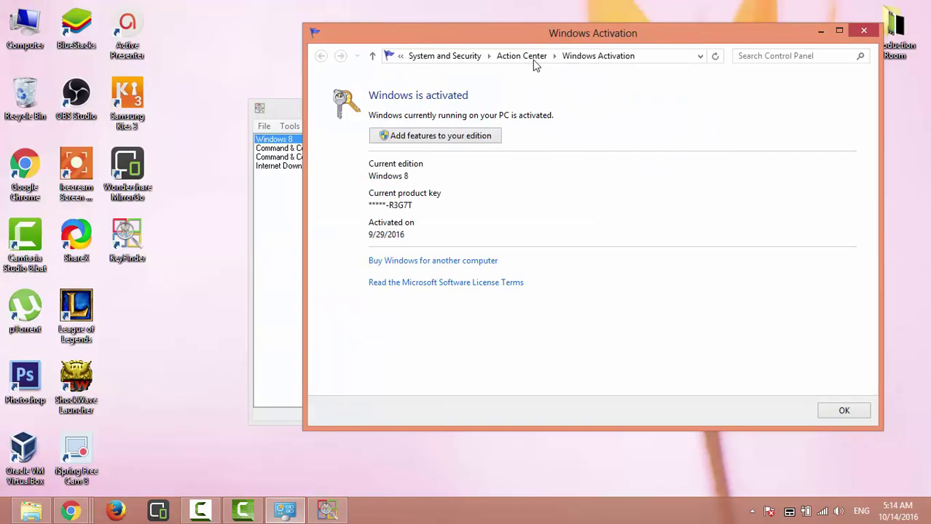
drag(616, 34, 271, 72)
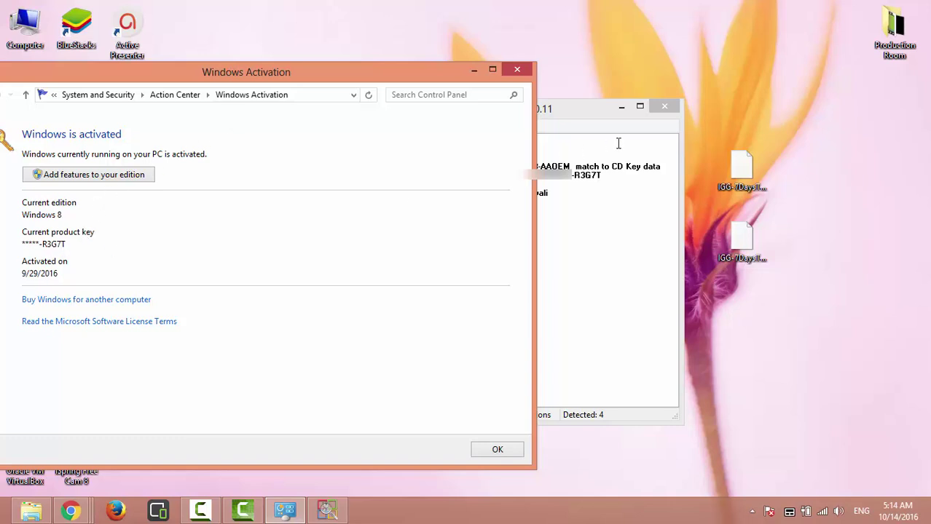
drag(573, 174, 612, 185)
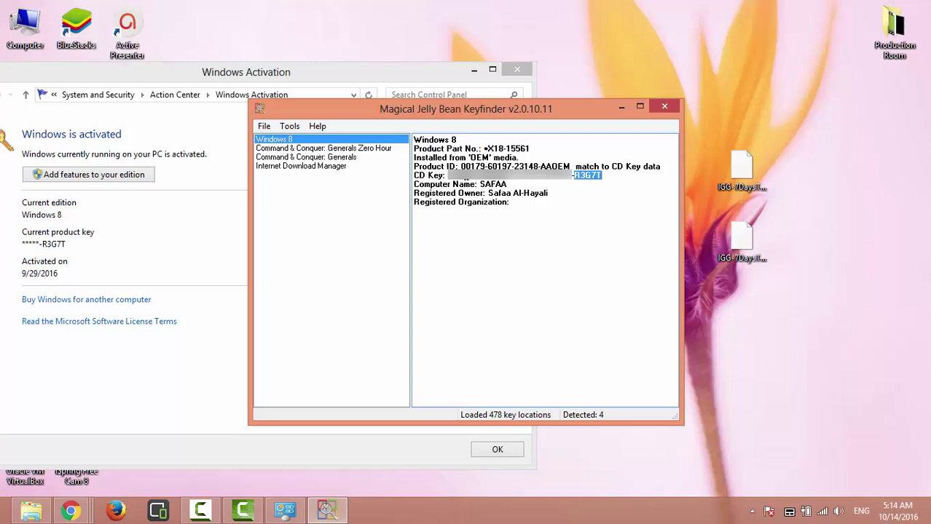
Step: View the keys for Command & Conquer: Generals Zero Hour and Generals, then close Keyfinder
click(358, 150)
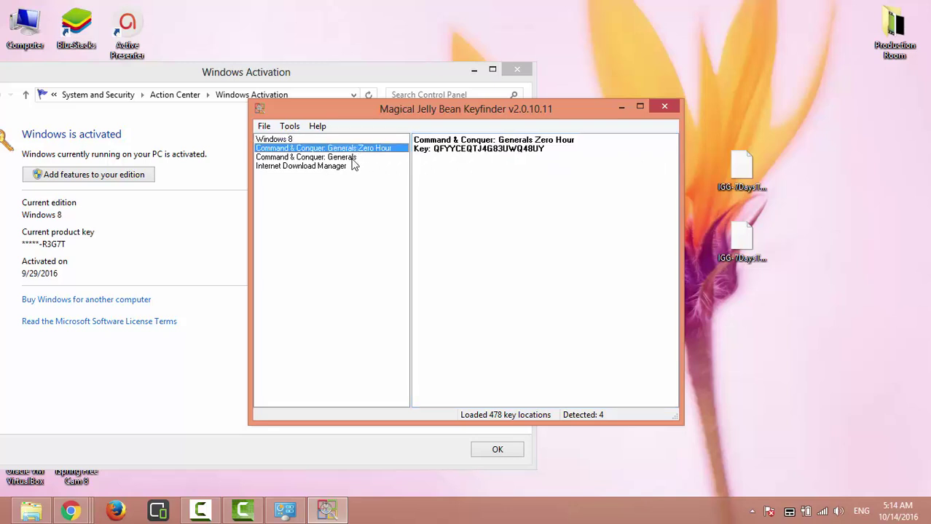
click(349, 158)
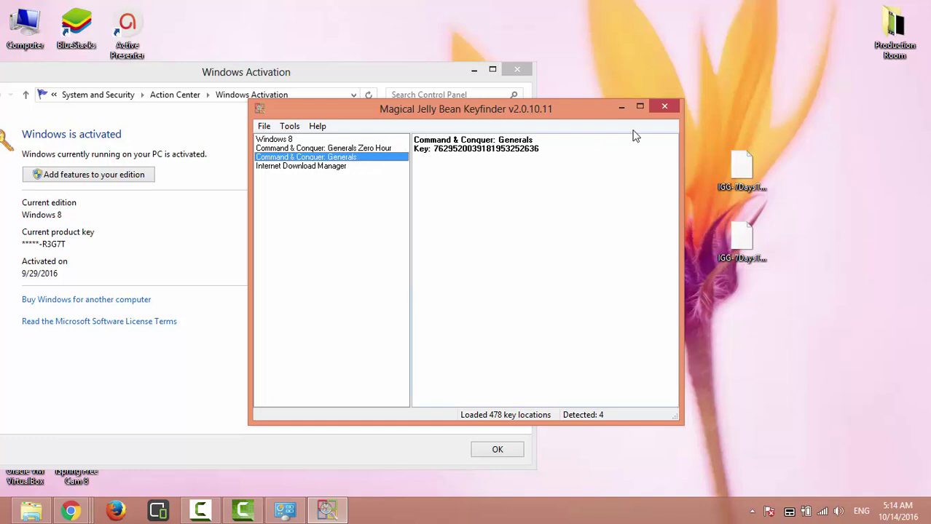
click(660, 106)
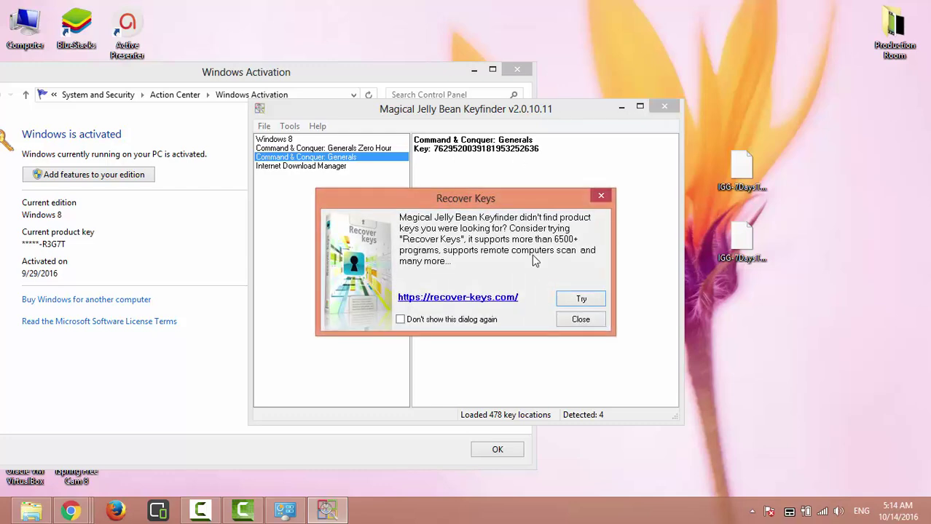
Step: Dismiss the Recover Keys prompt, move Windows Activation right, and bring Chrome forward
click(578, 319)
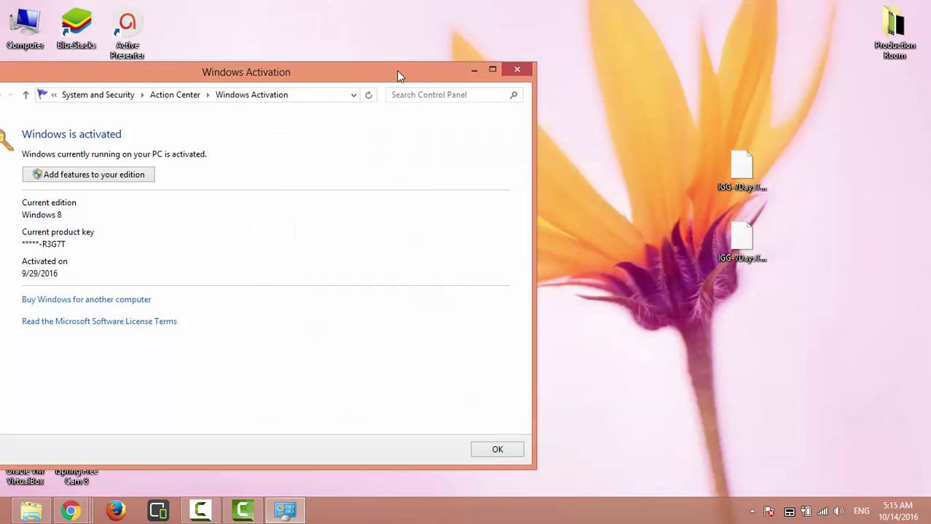
drag(399, 75, 776, 69)
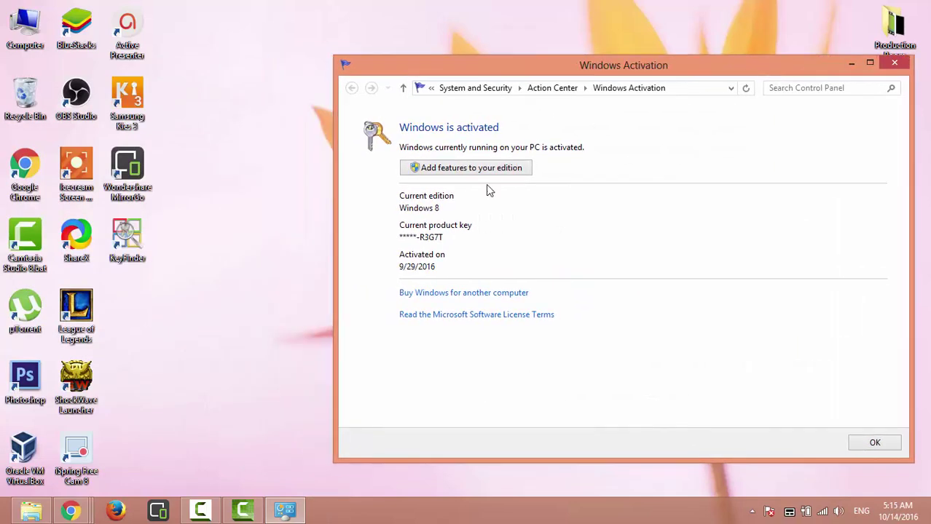
click(84, 505)
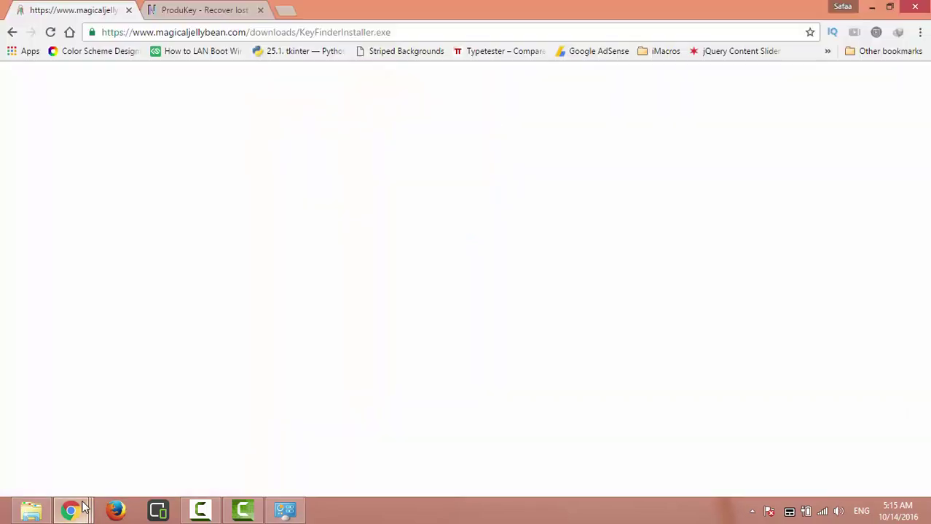
Step: Close the Jelly Bean tab and download produkey.zip (65.26 KB) from the NirSoft download links
click(129, 11)
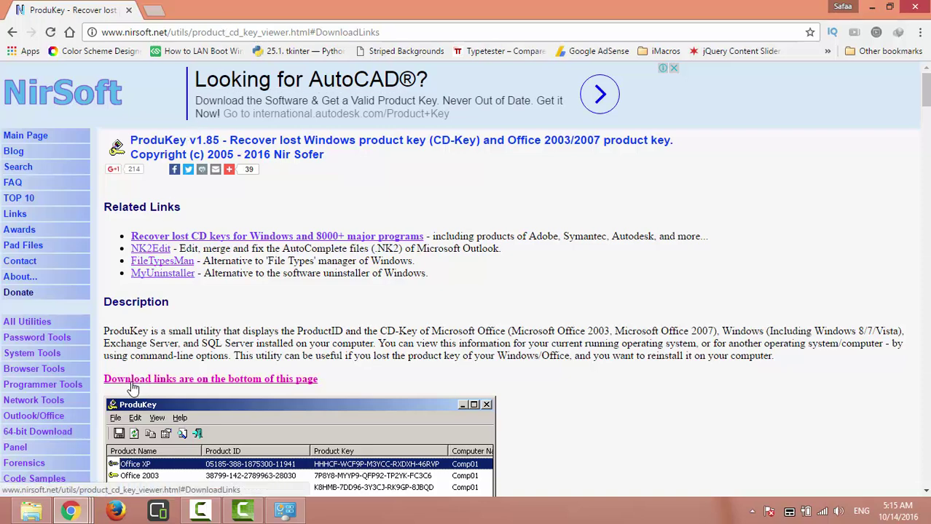
click(161, 385)
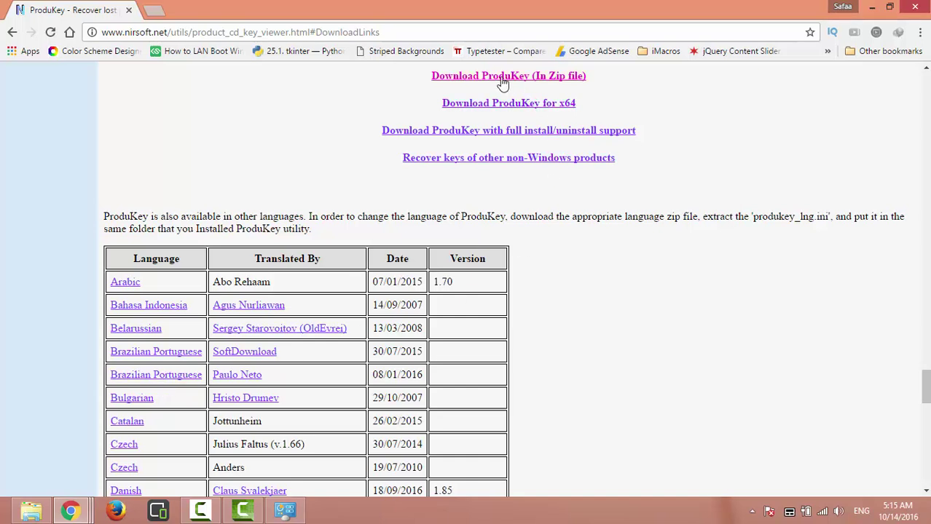
click(550, 77)
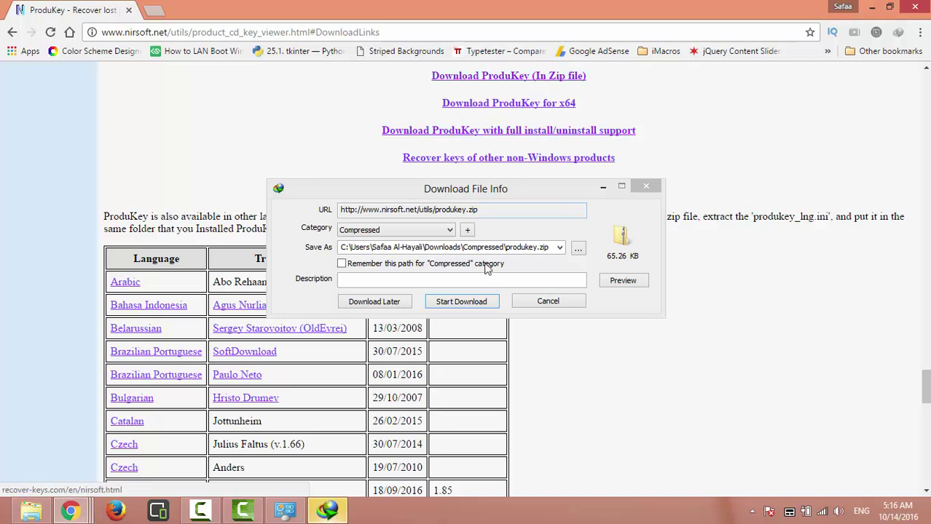
click(473, 300)
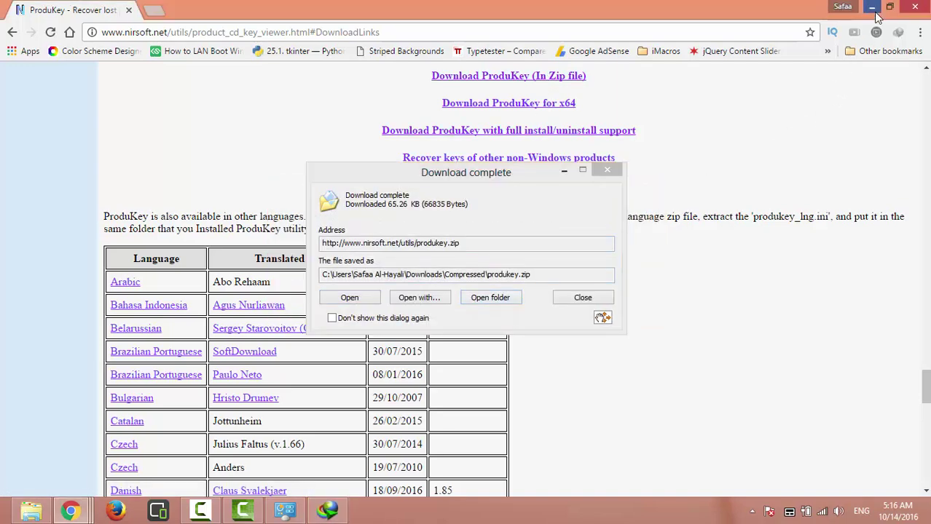
click(872, 7)
Step: Place produkey.zip on the desktop and extract it with 7-Zip into a produkey folder
drag(602, 318, 262, 123)
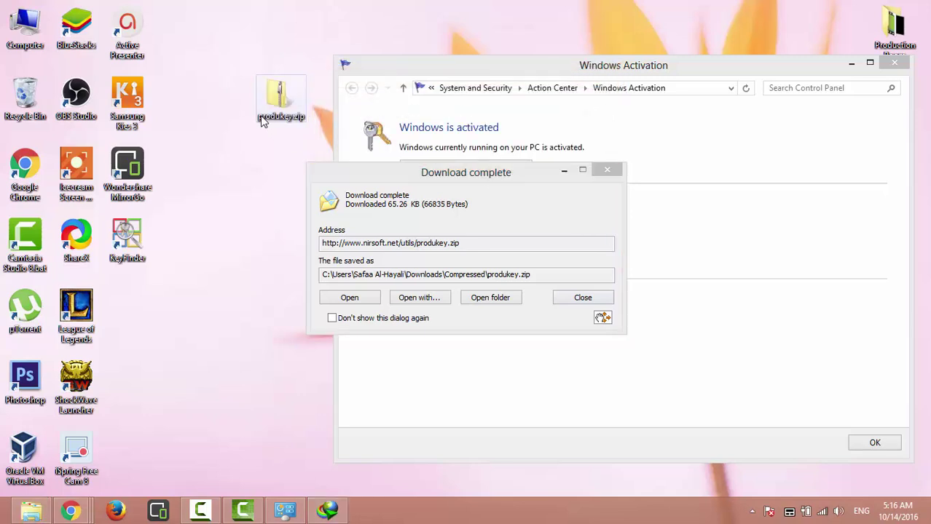
click(607, 171)
right_click(290, 107)
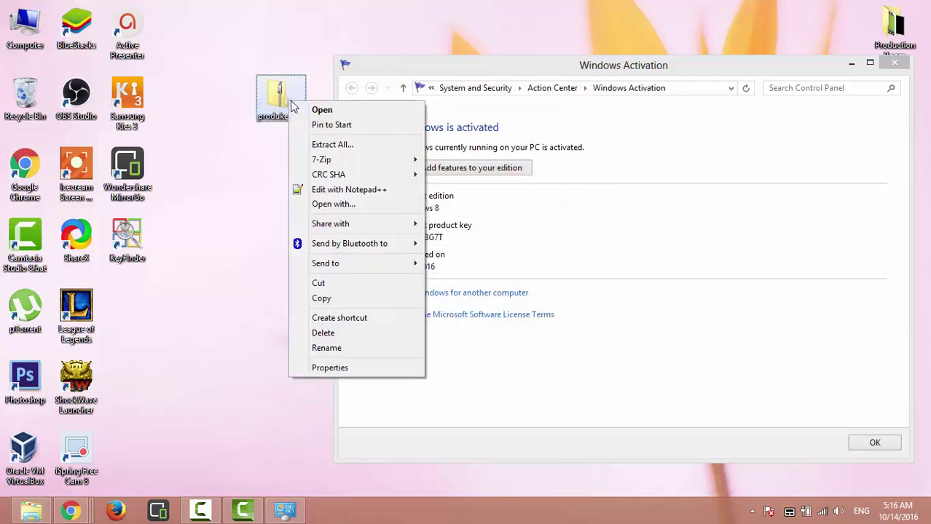
mouse_move(371, 162)
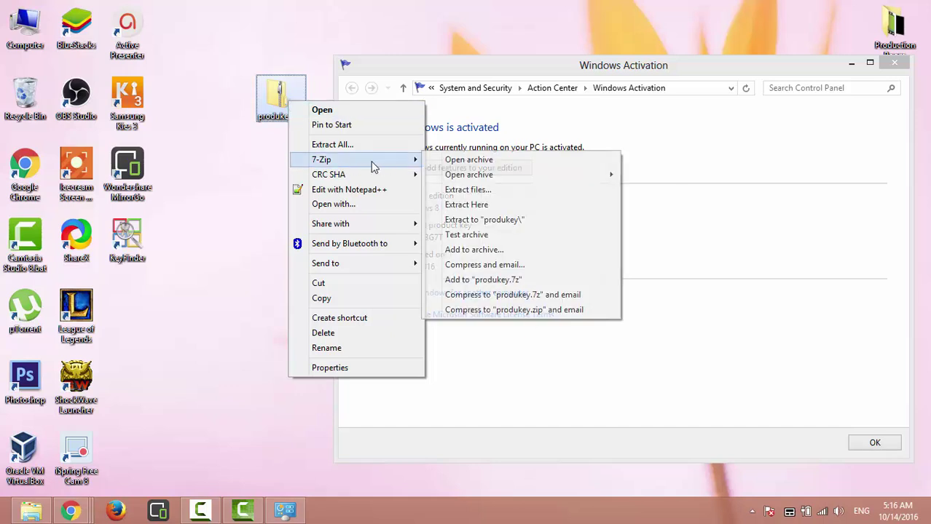
click(498, 193)
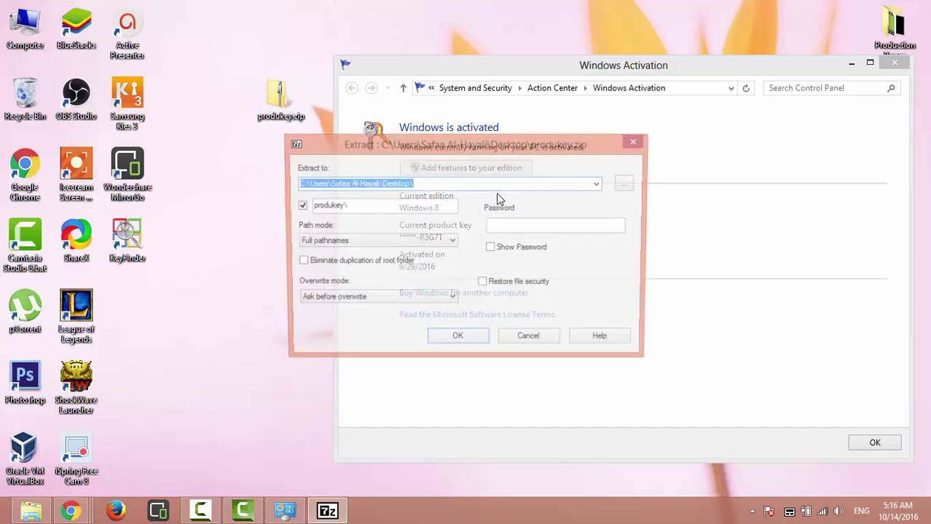
click(465, 337)
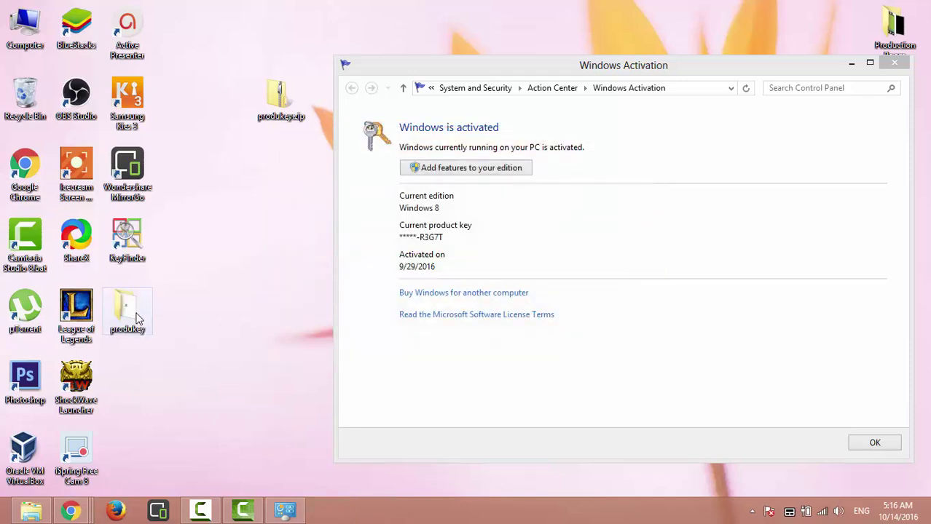
Step: Open the produkey folder and launch ProduKey.exe
double_click(137, 319)
click(398, 169)
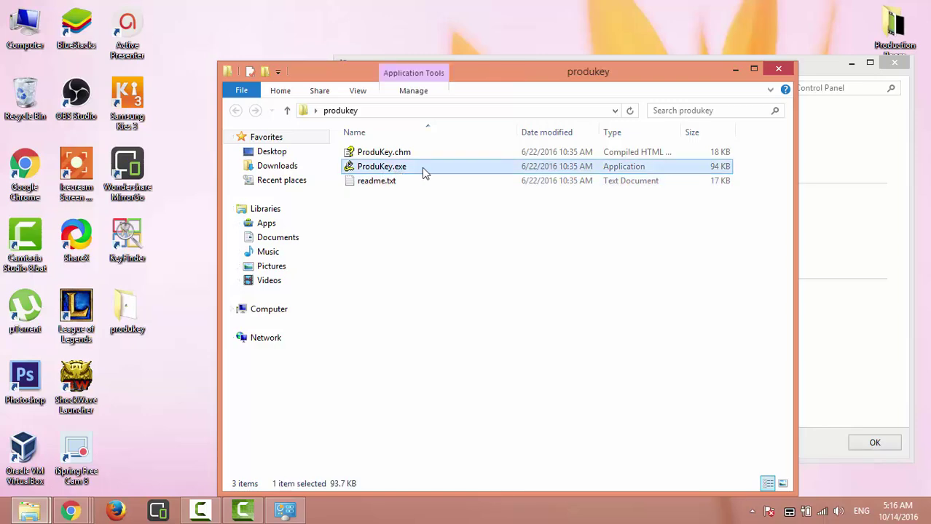
right_click(423, 169)
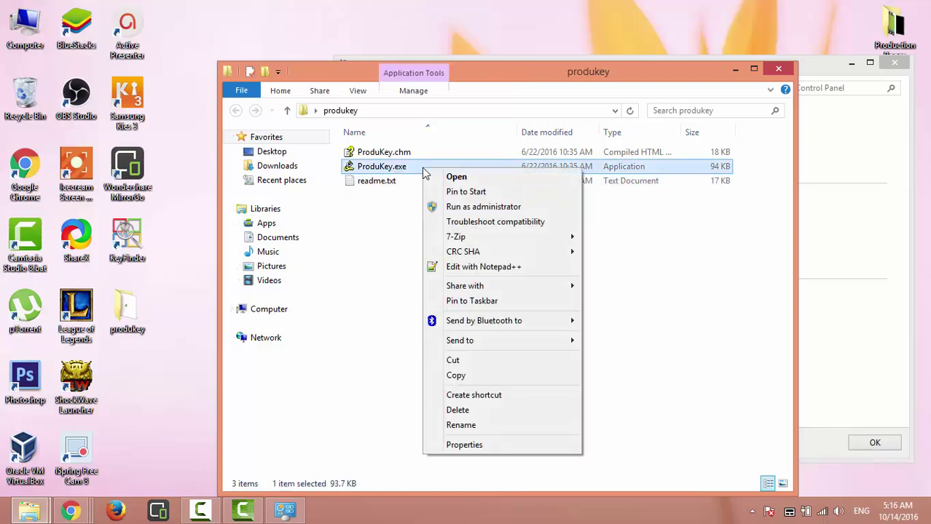
click(508, 181)
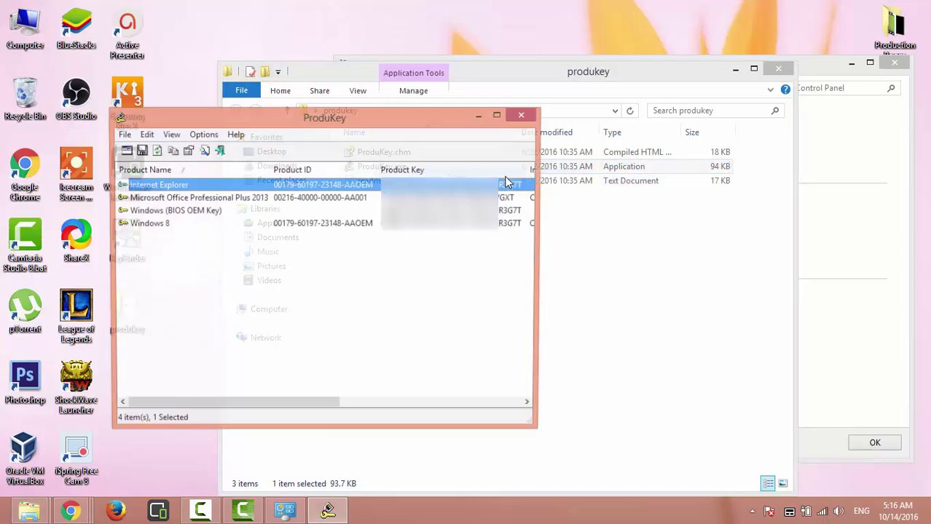
Step: Open the Windows 8 entry's Properties in ProduKey and compare its key ending with the activation page
click(166, 228)
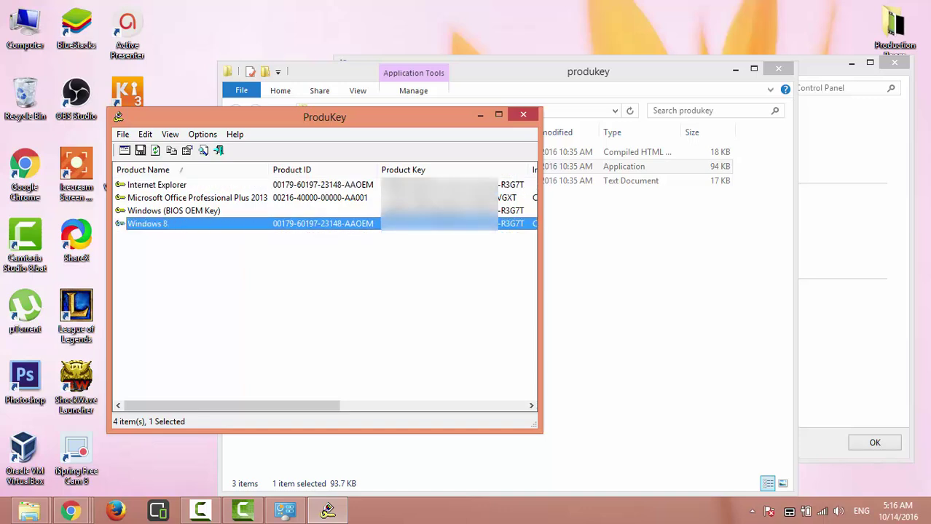
click(850, 145)
drag(591, 58, 720, 72)
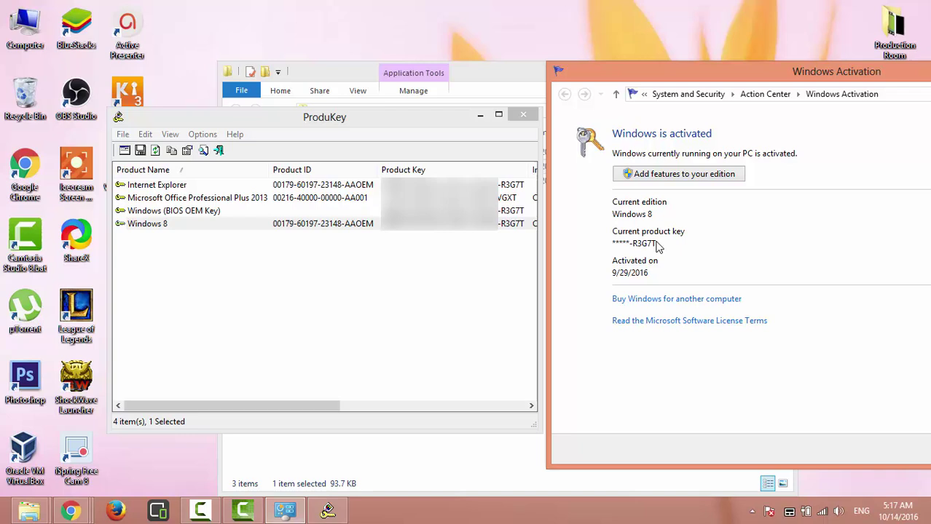
click(520, 228)
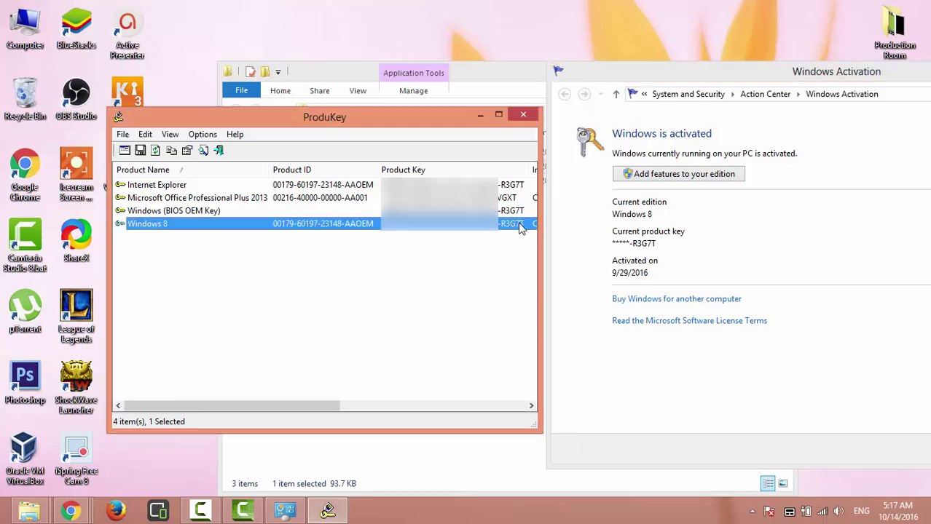
double_click(520, 229)
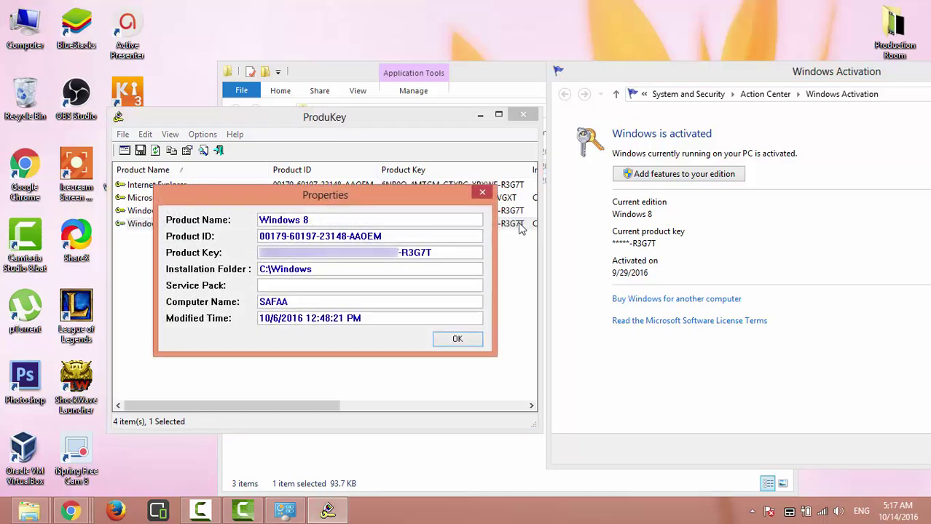
drag(443, 252, 408, 250)
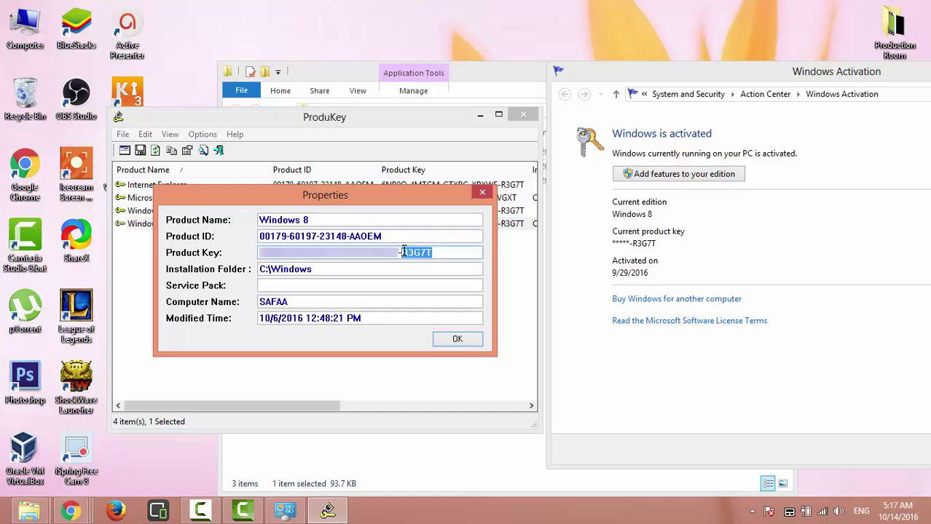